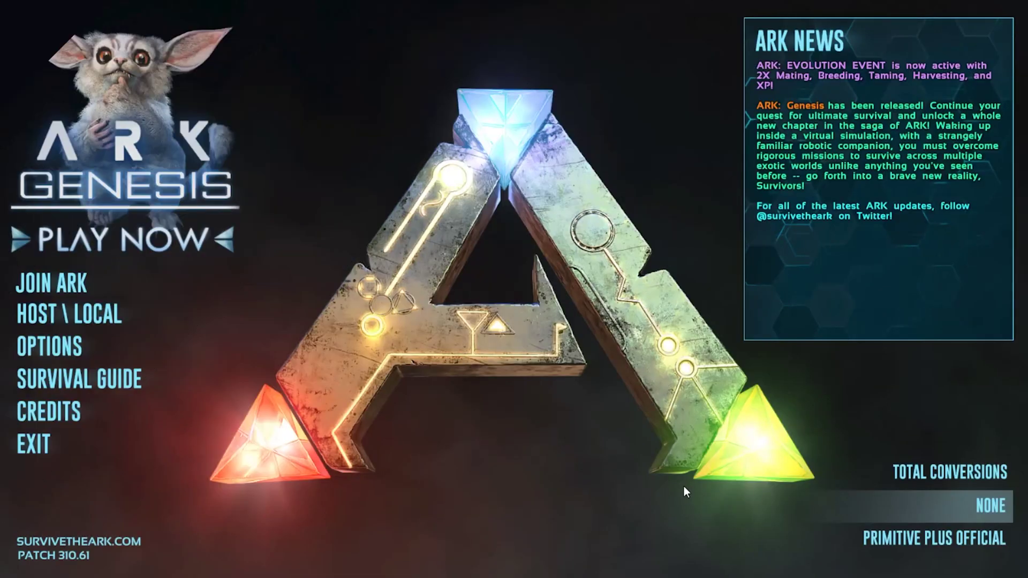
Step: Join the password-protected Shockbyte server, equip hotbar item 3, and open the base door
{"action": "left_click", "coordinate": [80, 281]}
{"action": "left_click", "coordinate": [133, 127]}
{"action": "left_click", "coordinate": [531, 507]}
{"action": "type", "text": "***"}
{"action": "key", "text": "Return"}
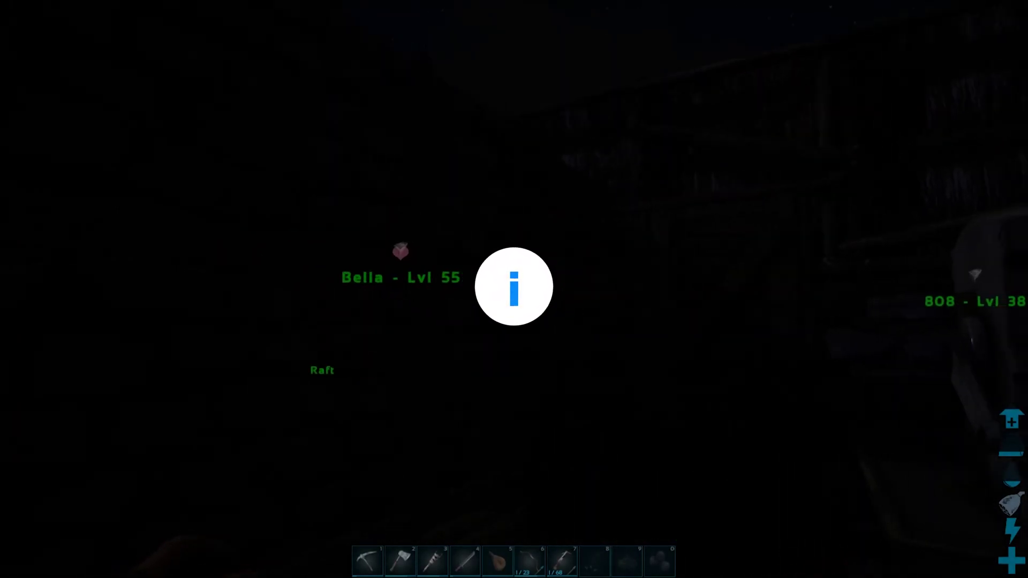
{"action": "key", "text": "3"}
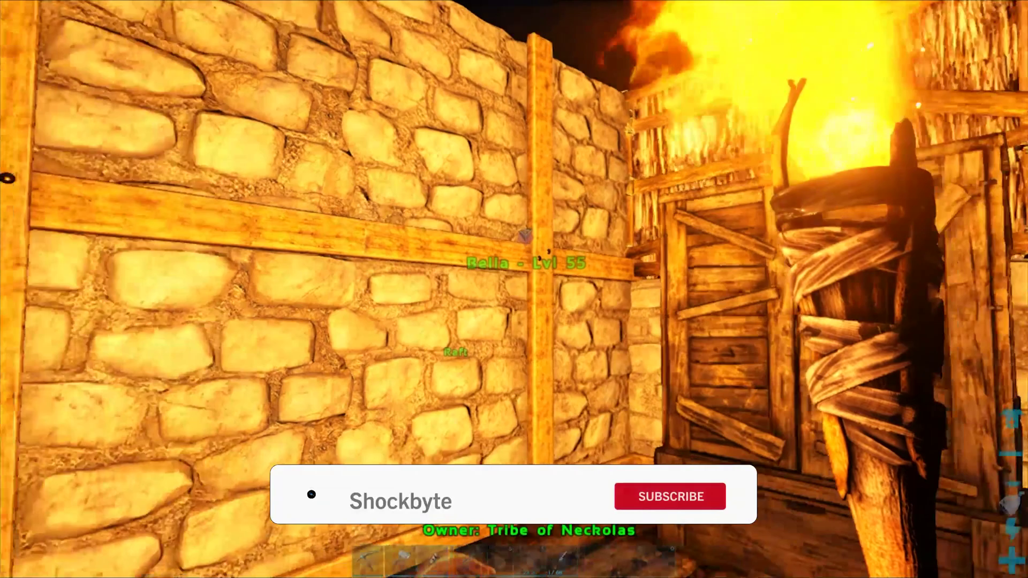
{"action": "key", "text": "e"}
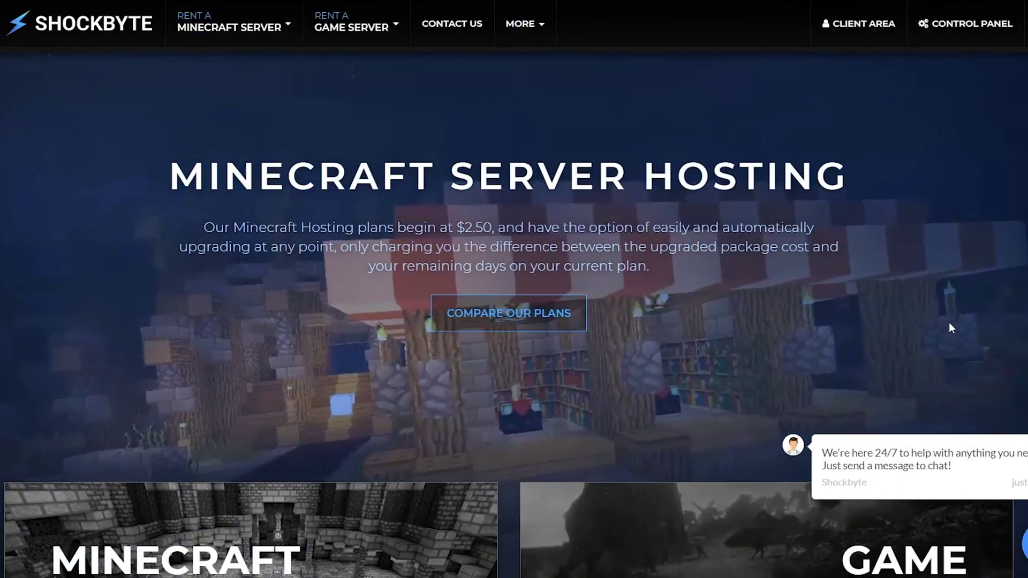
Step: Go to Shockbyte's ARK: Survival Evolved hosting page and scroll through its plans
{"action": "mouse_move", "coordinate": [363, 35]}
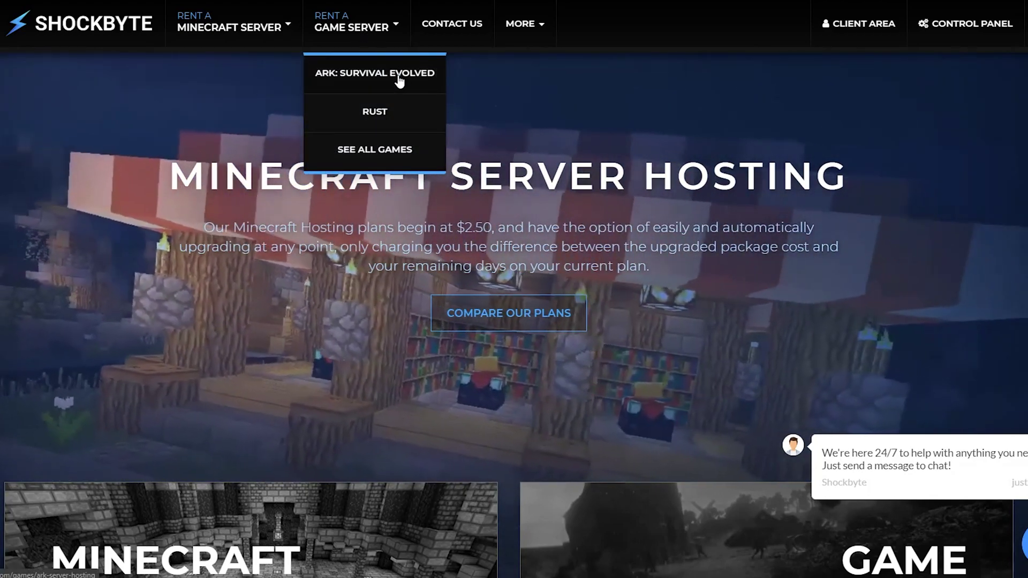
{"action": "left_click", "coordinate": [398, 79]}
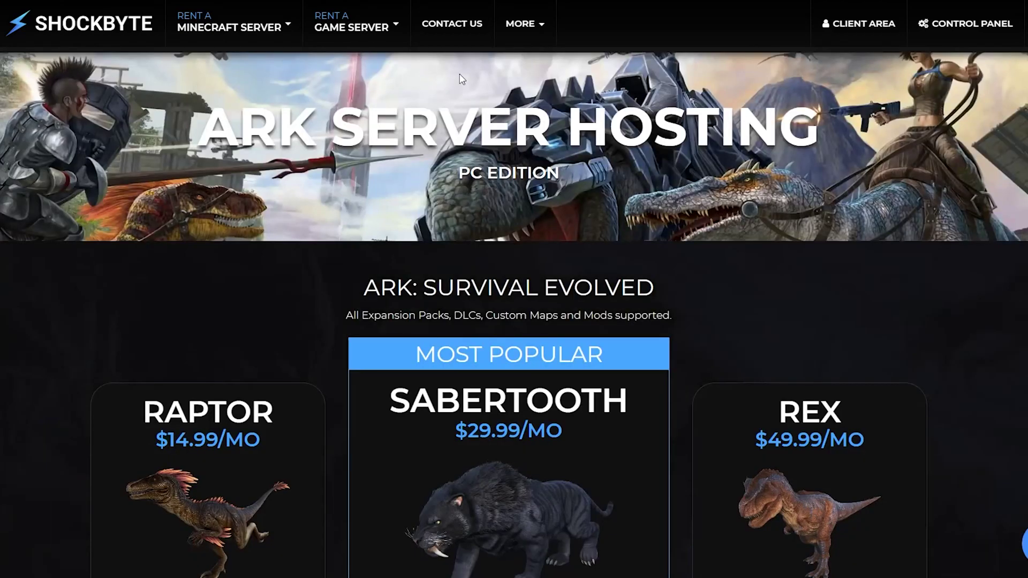
{"action": "scroll", "coordinate": [514, 315], "scroll_direction": "down", "scroll_amount": 10}
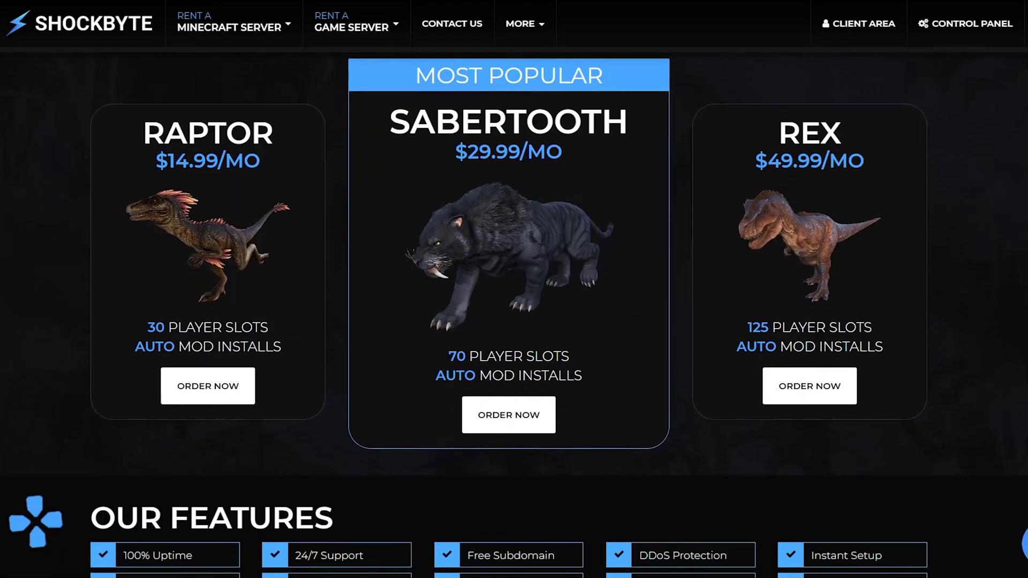
{"action": "scroll", "coordinate": [514, 315], "scroll_direction": "down", "scroll_amount": 6}
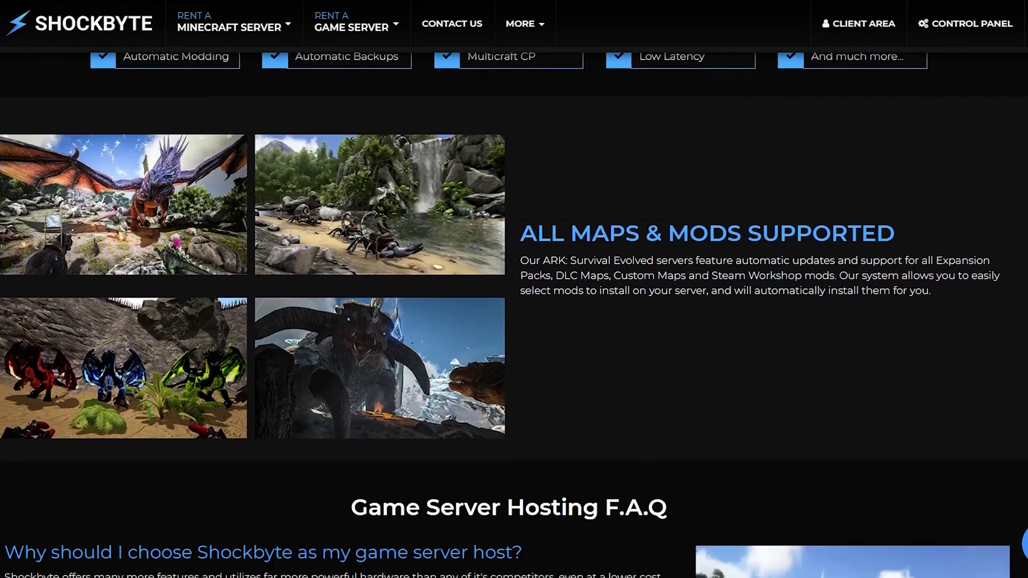
{"action": "scroll", "coordinate": [514, 315], "scroll_direction": "down", "scroll_amount": 6}
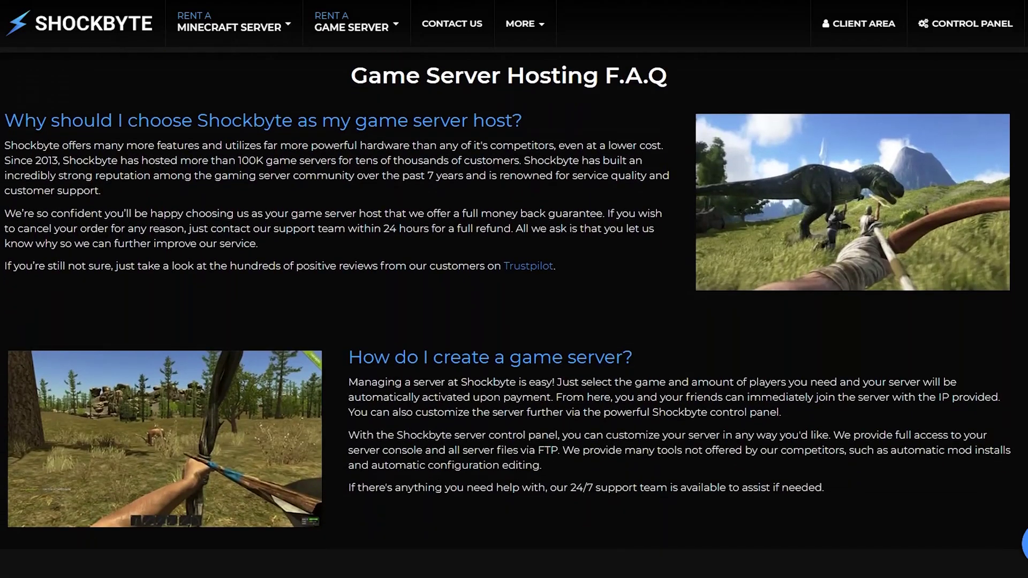
{"action": "scroll", "coordinate": [514, 315], "scroll_direction": "up", "scroll_amount": 12}
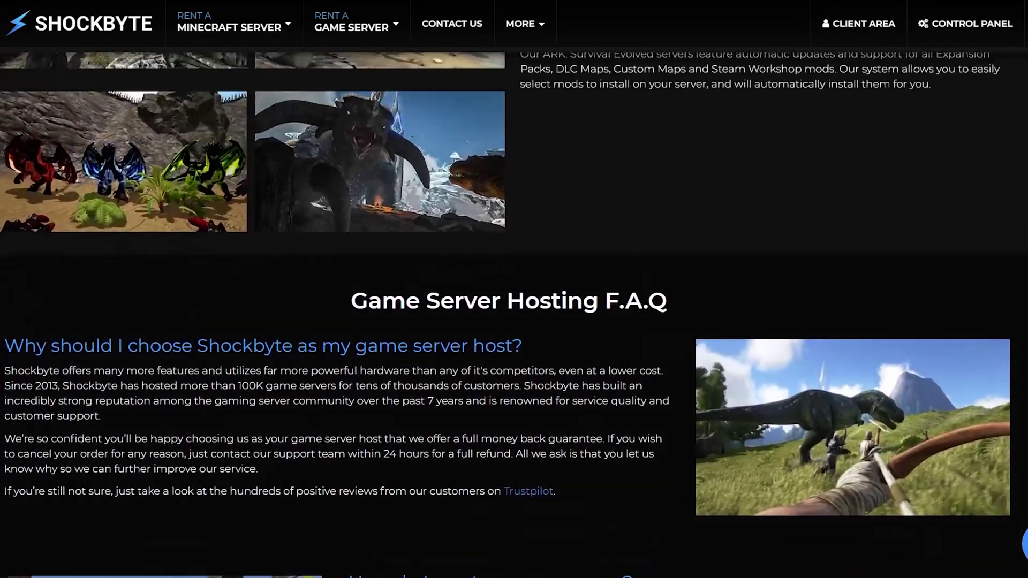
{"action": "scroll", "coordinate": [514, 315], "scroll_direction": "up", "scroll_amount": 5}
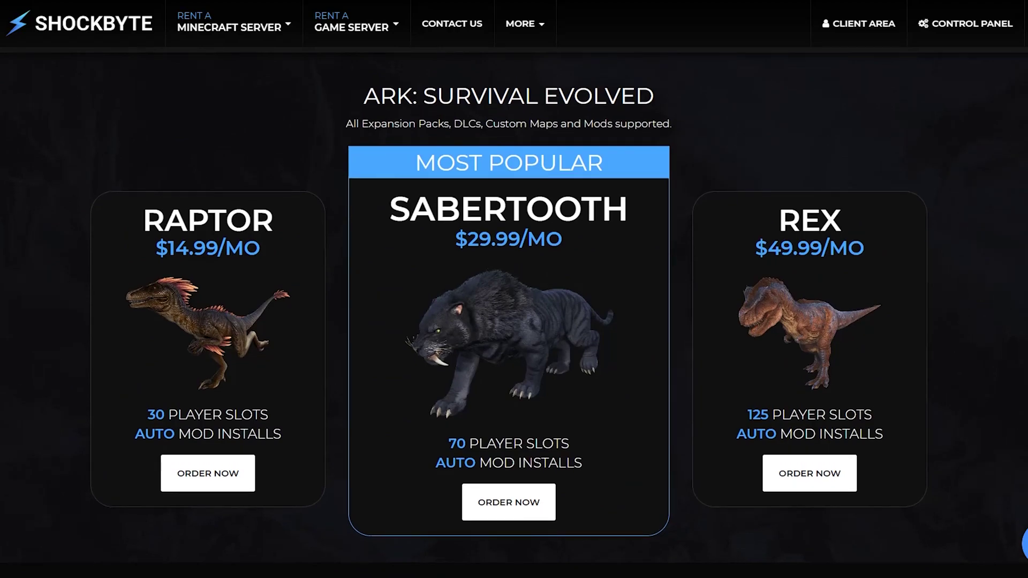
Step: Highlight the player slots of the Raptor (30), Sabertooth and Rex (125) plans in turn
{"action": "left_click_drag", "start_coordinate": [271, 407], "coordinate": [140, 411]}
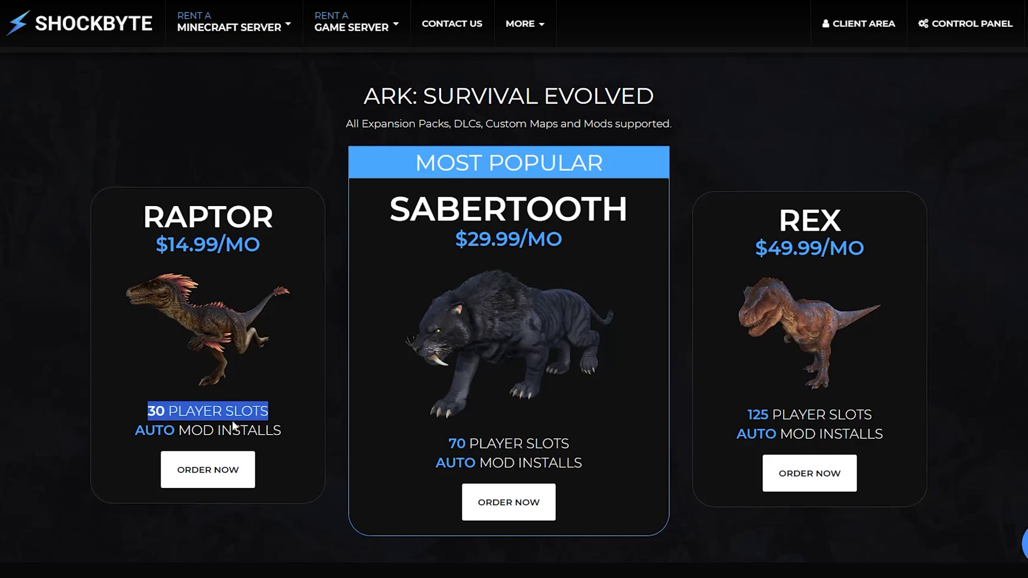
{"action": "left_click", "coordinate": [279, 414]}
{"action": "left_click_drag", "start_coordinate": [591, 438], "coordinate": [478, 441]}
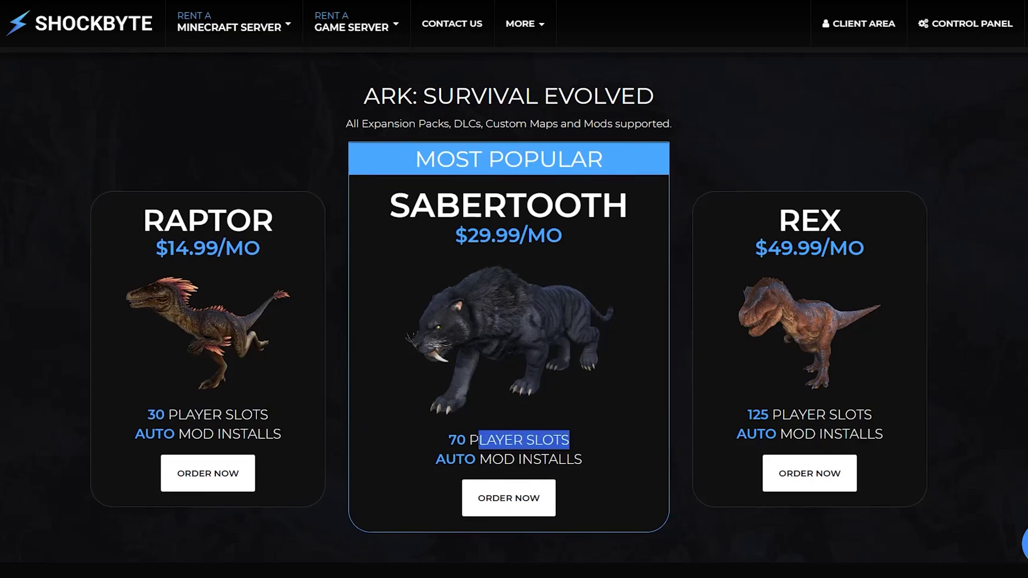
{"action": "left_click", "coordinate": [589, 439]}
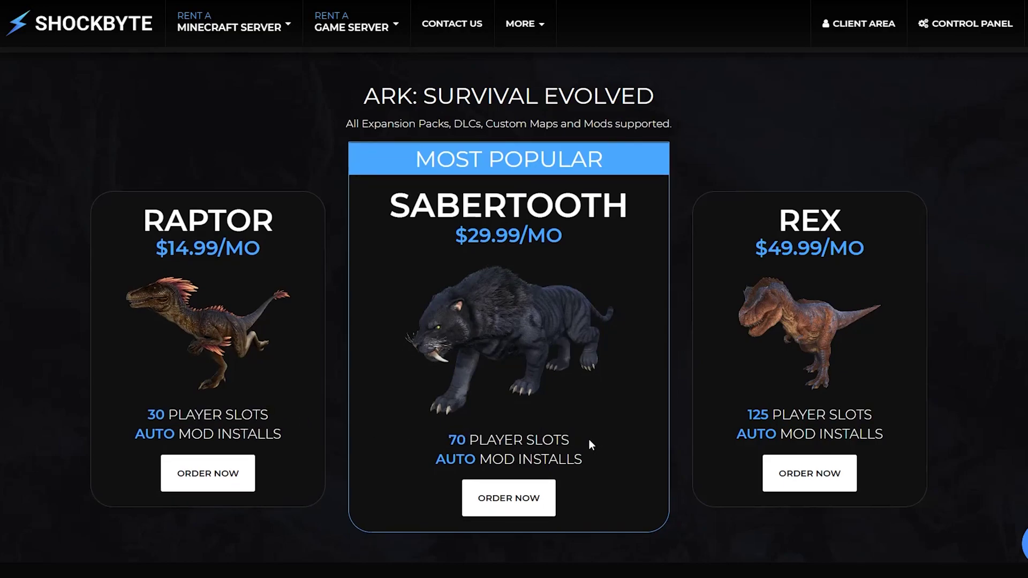
{"action": "left_click_drag", "start_coordinate": [889, 417], "coordinate": [782, 413]}
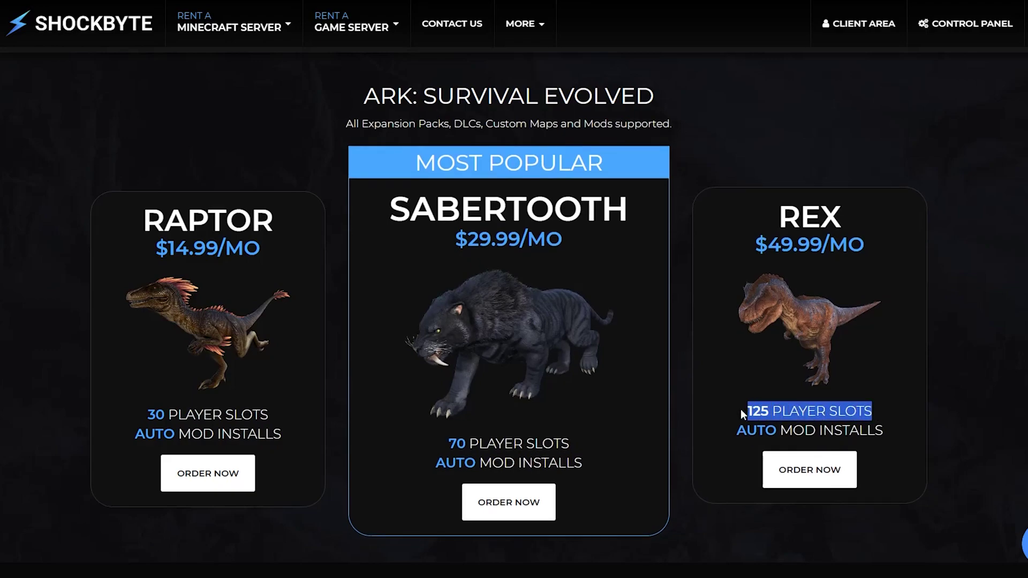
{"action": "left_click", "coordinate": [878, 417]}
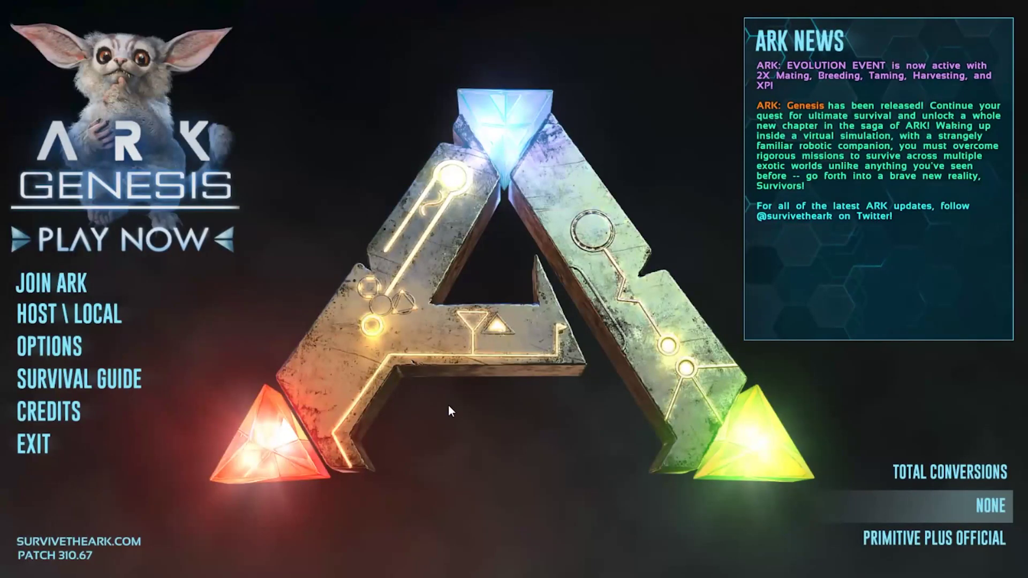
Step: Open the Join ARK session list from the game's main menu
{"action": "left_click", "coordinate": [116, 286]}
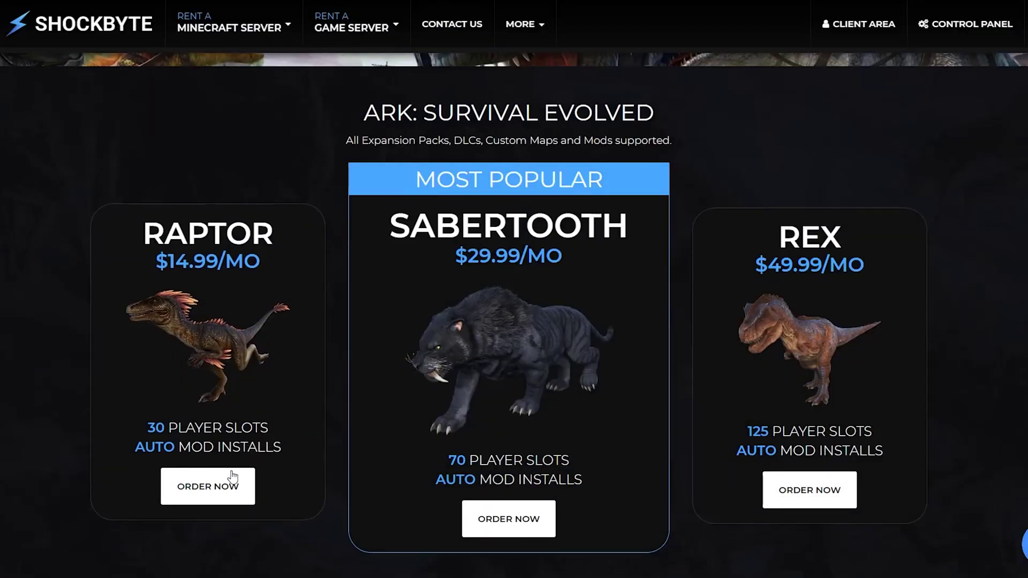
Step: Order the Raptor plan with Quarterly billing at €38.67EUR
{"action": "left_click", "coordinate": [220, 492]}
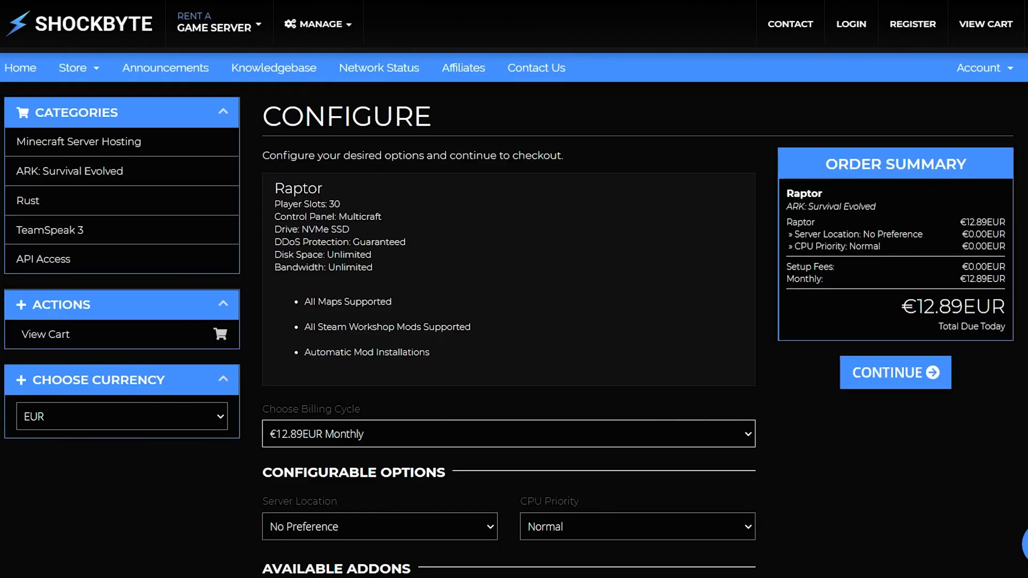
{"action": "scroll", "coordinate": [508, 332], "scroll_direction": "down", "scroll_amount": 4}
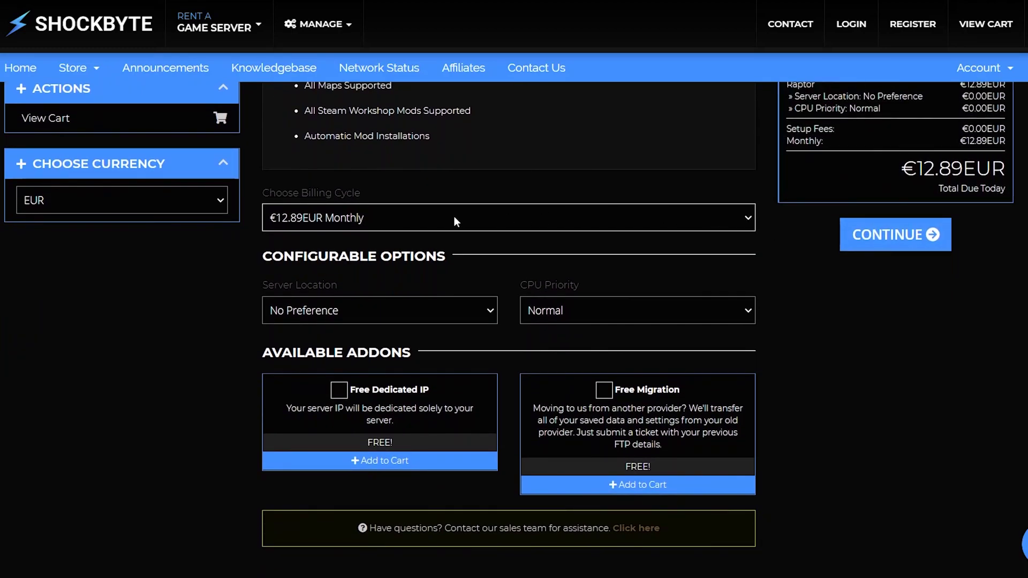
{"action": "left_click", "coordinate": [456, 221]}
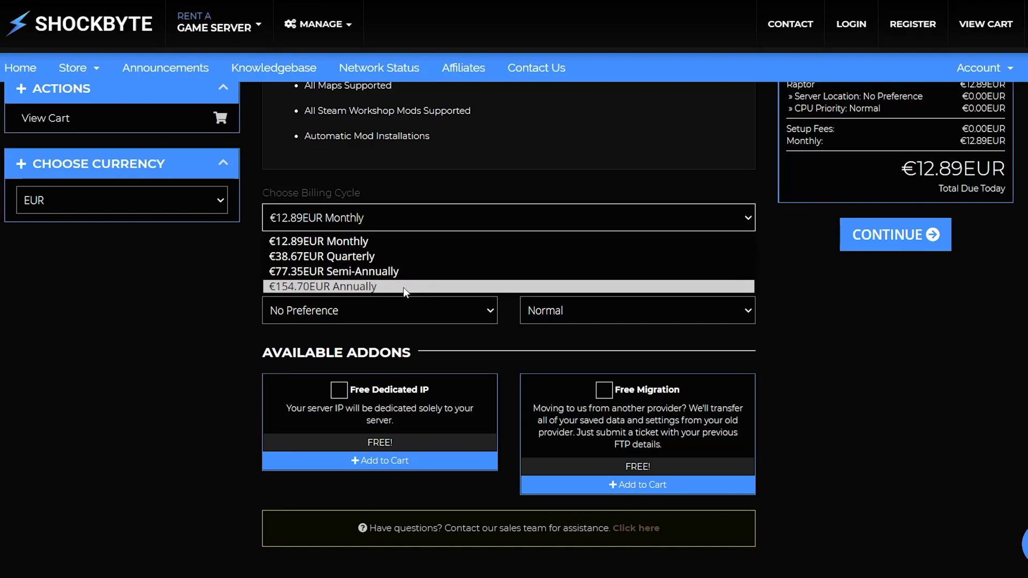
{"action": "left_click", "coordinate": [380, 260]}
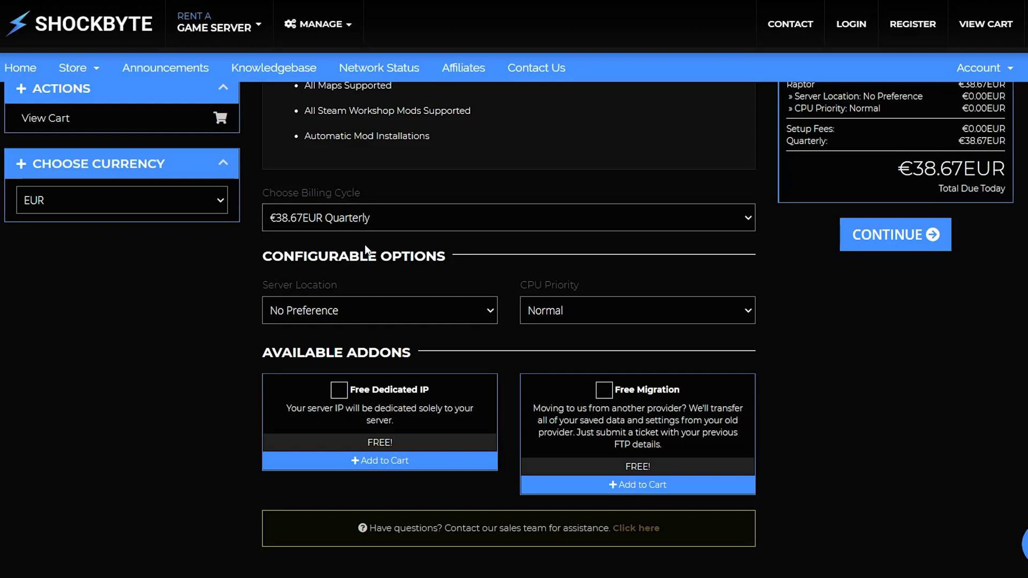
{"action": "left_click", "coordinate": [441, 312]}
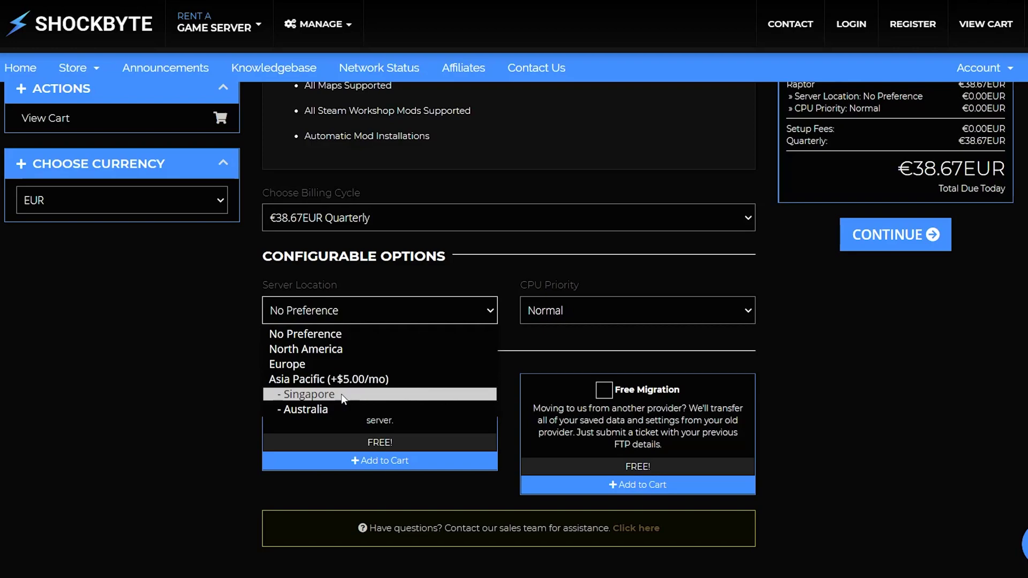
Step: Set the server location to North America and keep CPU priority at Normal
{"action": "left_click", "coordinate": [332, 348]}
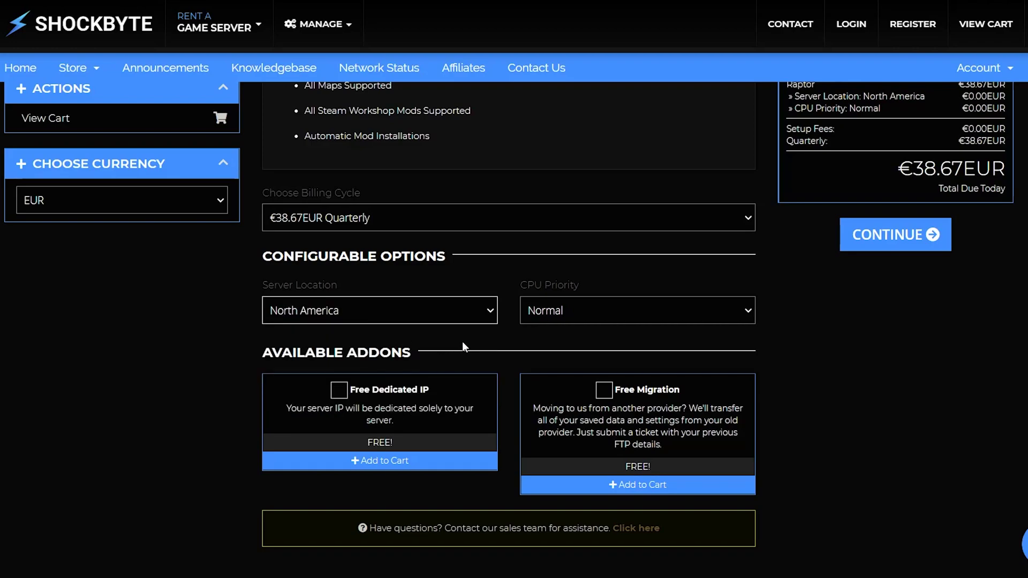
{"action": "left_click", "coordinate": [563, 316]}
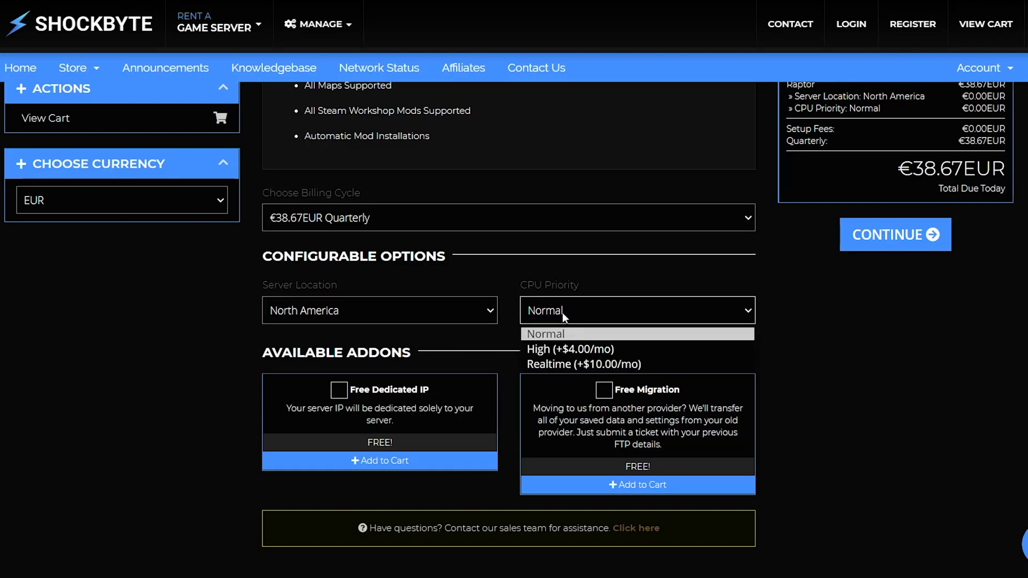
{"action": "left_click", "coordinate": [580, 337]}
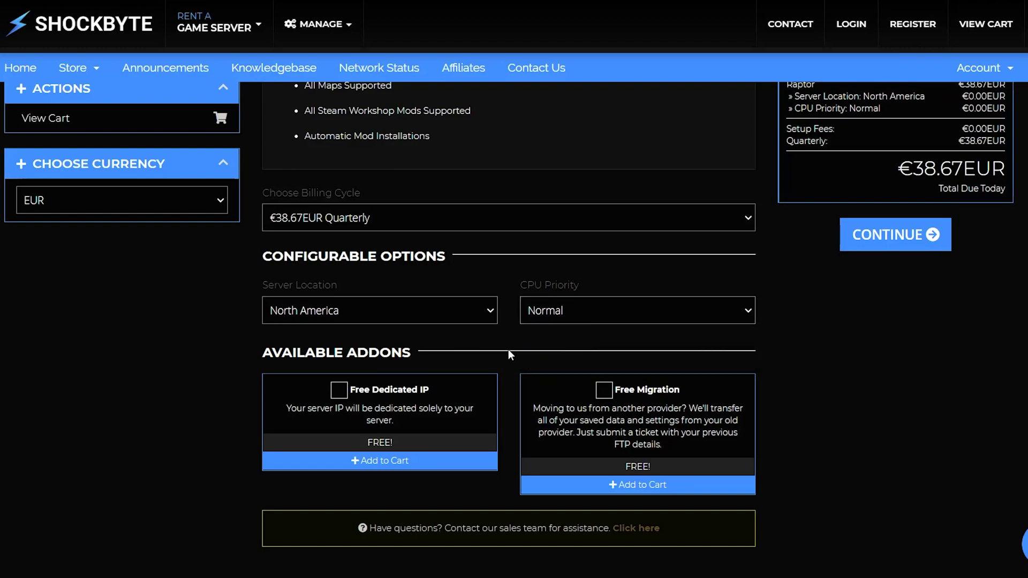
Step: Add the Free Dedicated IP, leave Free Migration off, and continue to the review
{"action": "left_click", "coordinate": [339, 392]}
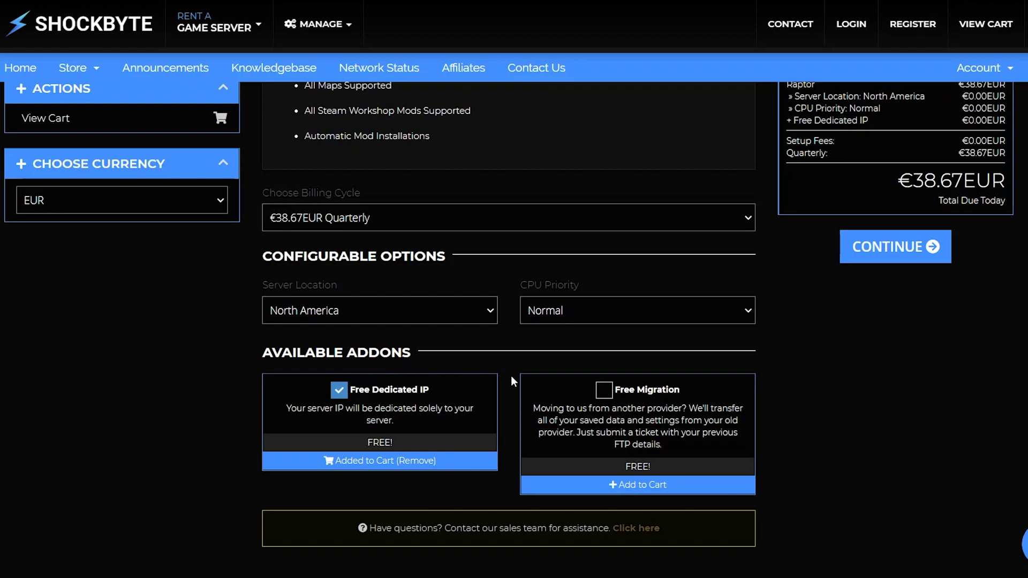
{"action": "left_click", "coordinate": [604, 392]}
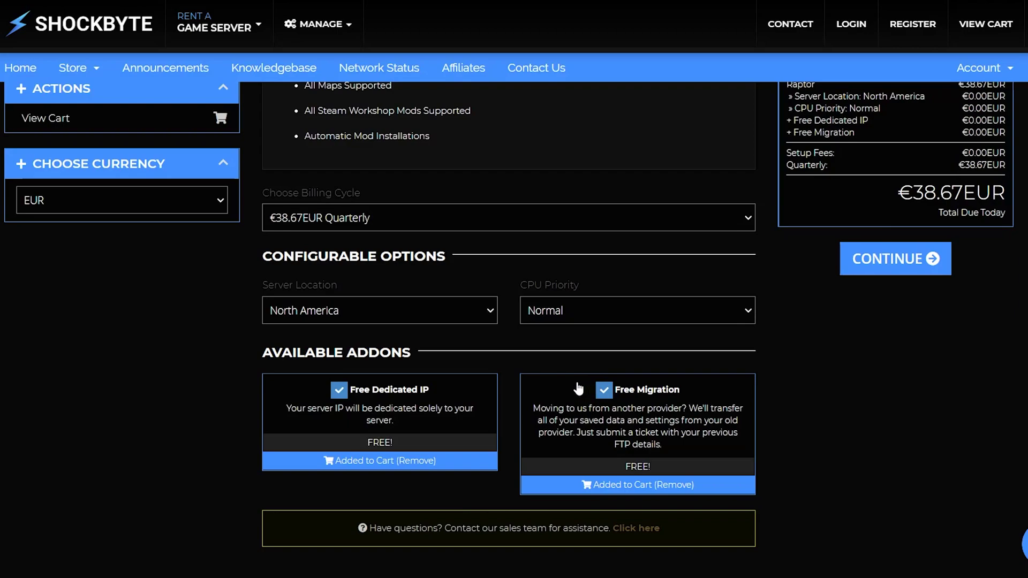
{"action": "left_click", "coordinate": [604, 392]}
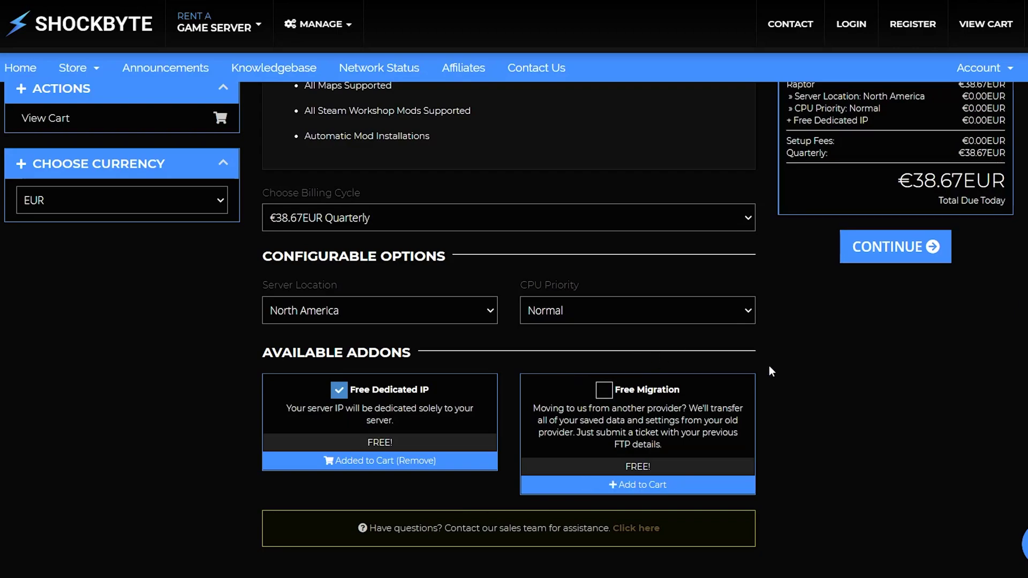
{"action": "left_click", "coordinate": [903, 257]}
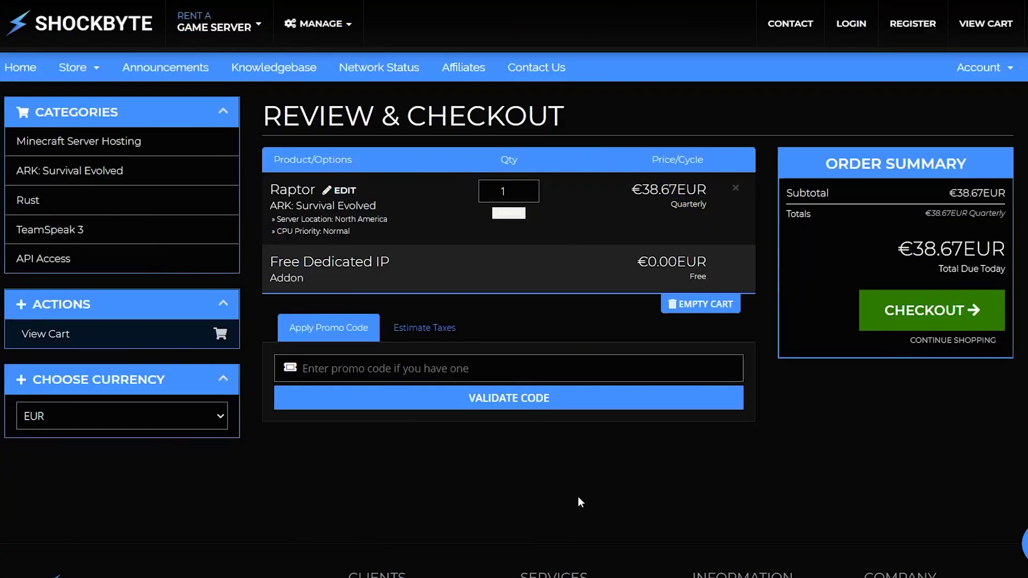
Step: Switch the cart to USD, apply promo code SBTUTORIAL for $0.00 due, and proceed to checkout
{"action": "left_click", "coordinate": [155, 418]}
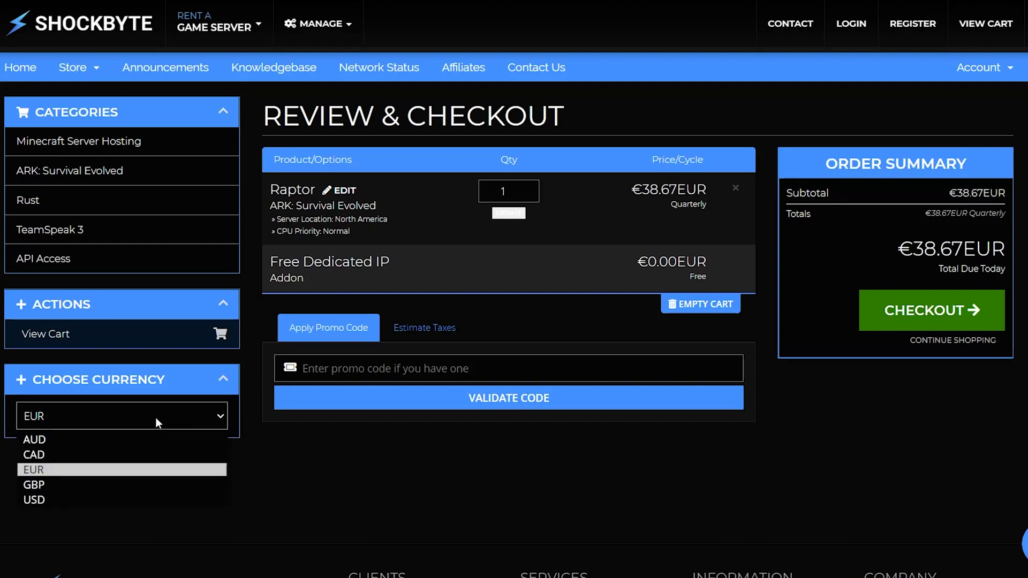
{"action": "left_click", "coordinate": [44, 501]}
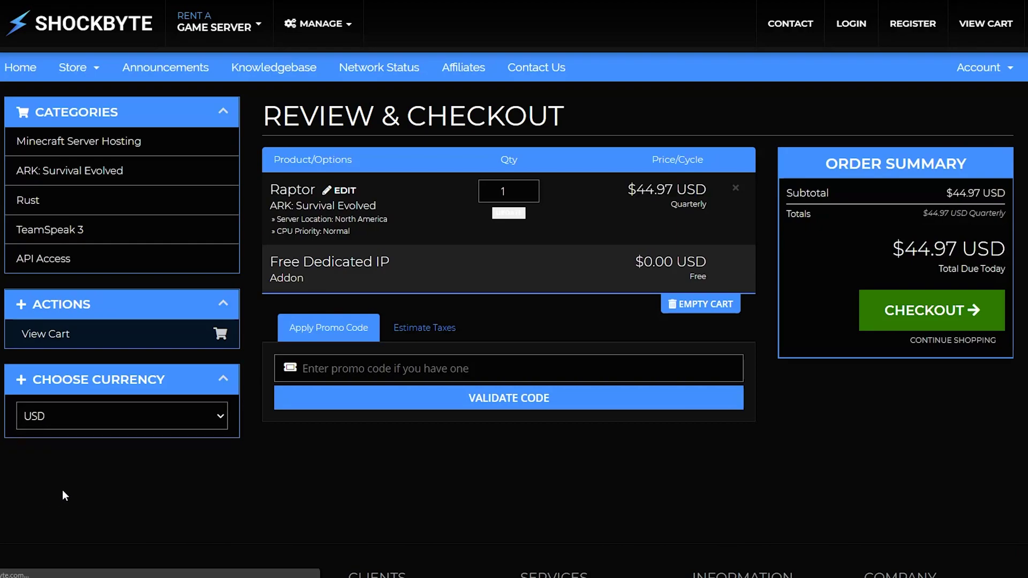
{"action": "left_click", "coordinate": [303, 368]}
{"action": "type", "text": "SBTUTORIAL"}
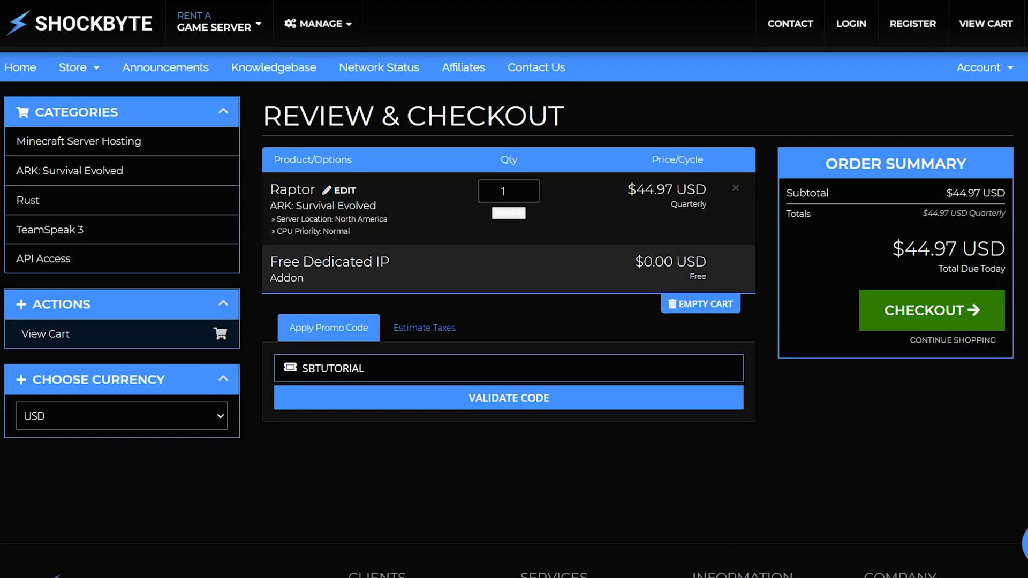
{"action": "left_click", "coordinate": [482, 406]}
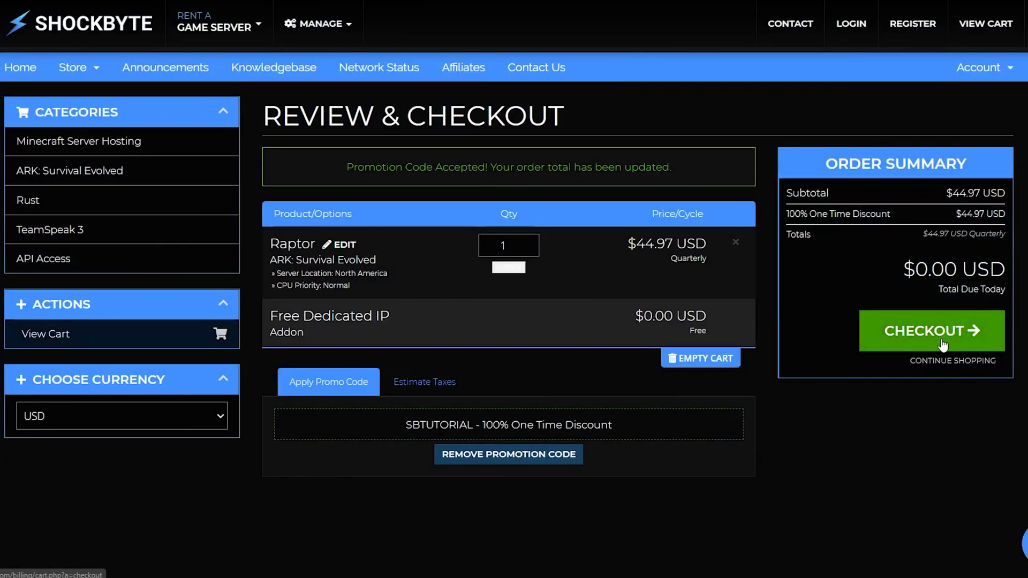
{"action": "left_click", "coordinate": [944, 346]}
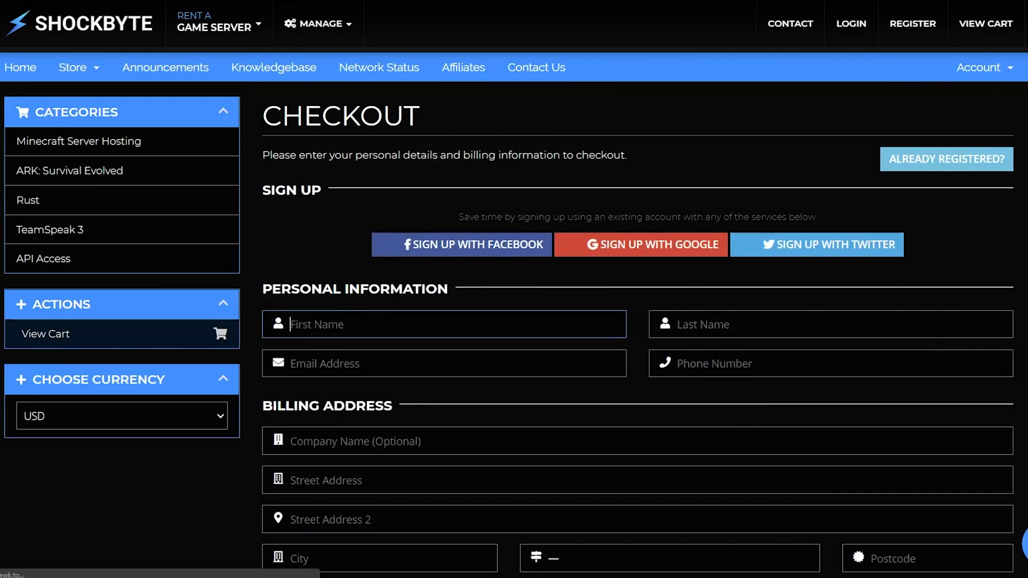
Step: Review the checkout form and complete the $0.00 USD order
{"action": "scroll", "coordinate": [638, 326], "scroll_direction": "down", "scroll_amount": 5}
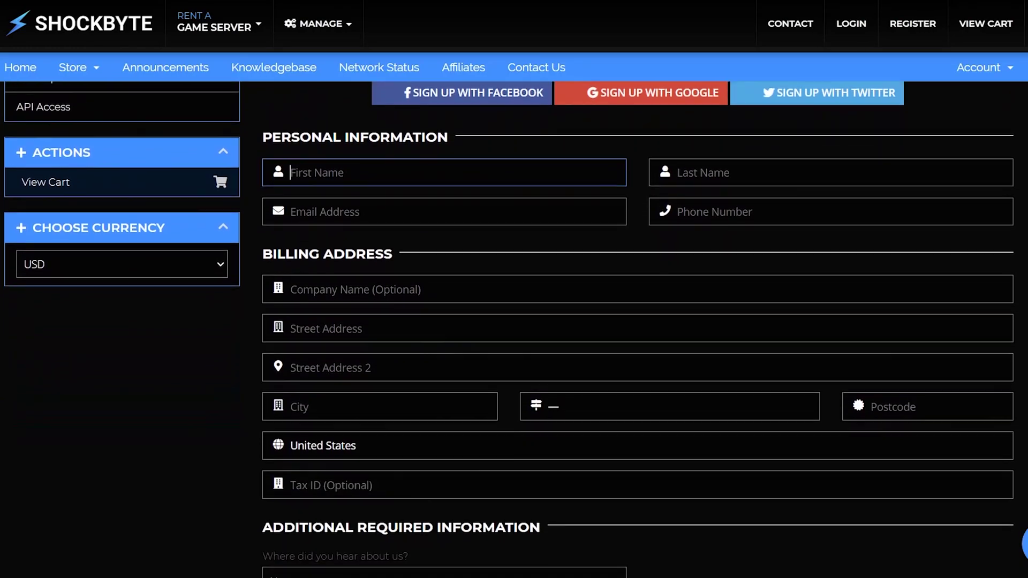
{"action": "scroll", "coordinate": [637, 326], "scroll_direction": "down", "scroll_amount": 4}
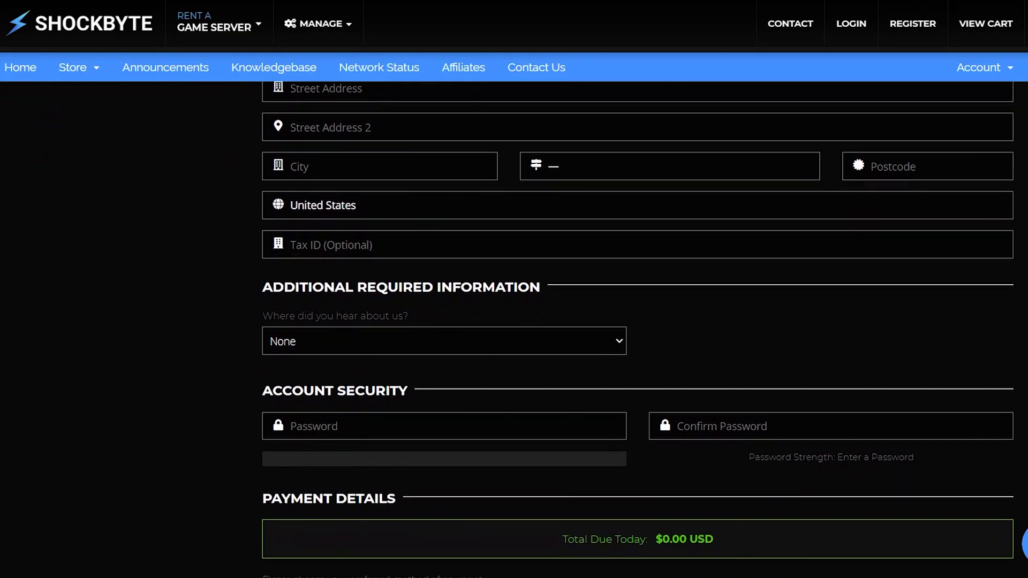
{"action": "scroll", "coordinate": [637, 326], "scroll_direction": "down", "scroll_amount": 4}
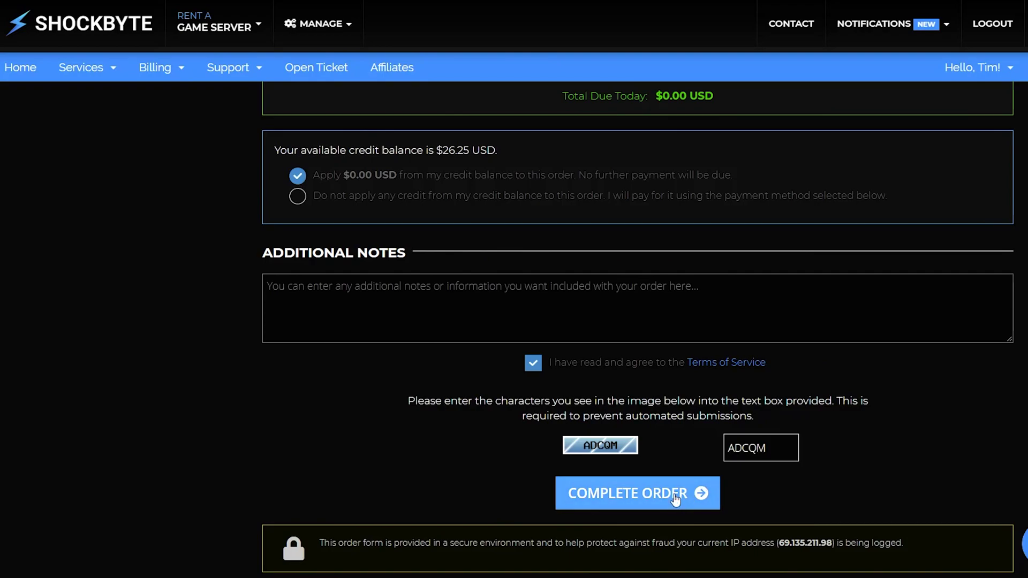
{"action": "left_click", "coordinate": [676, 499]}
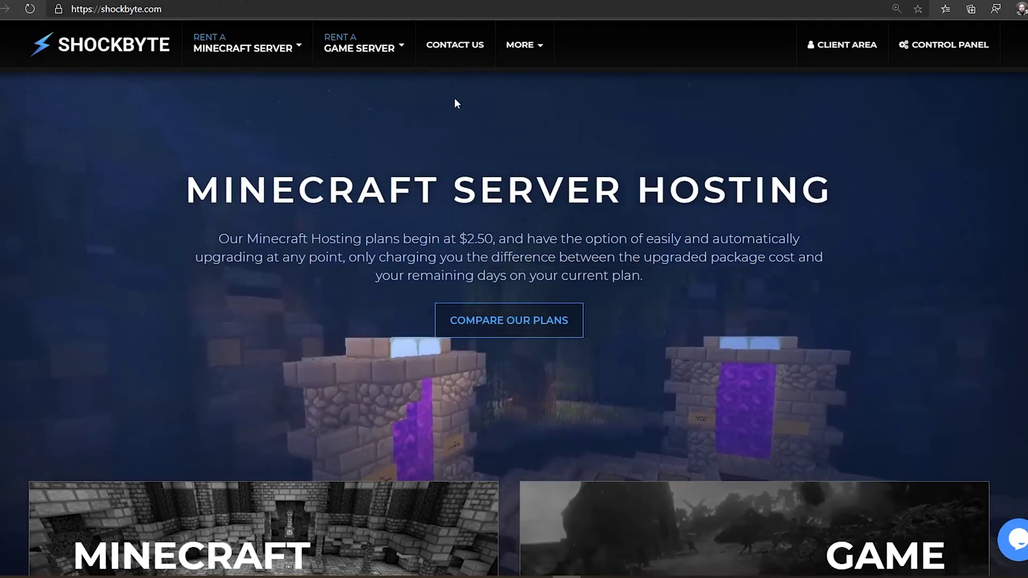
Step: Go to Contact Us and answer YES to being a current client
{"action": "left_click", "coordinate": [462, 60]}
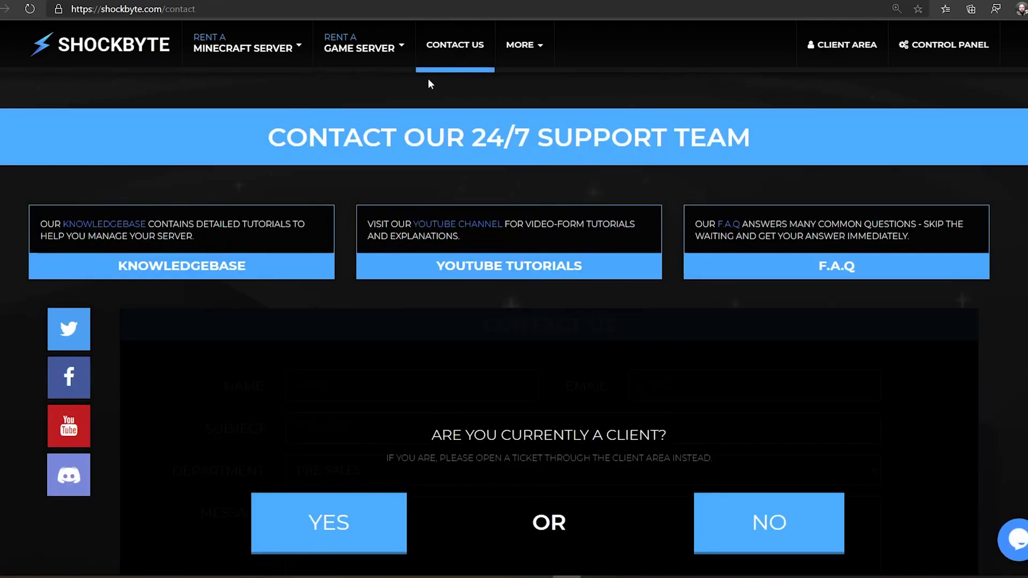
{"action": "scroll", "coordinate": [367, 269], "scroll_direction": "down", "scroll_amount": 5}
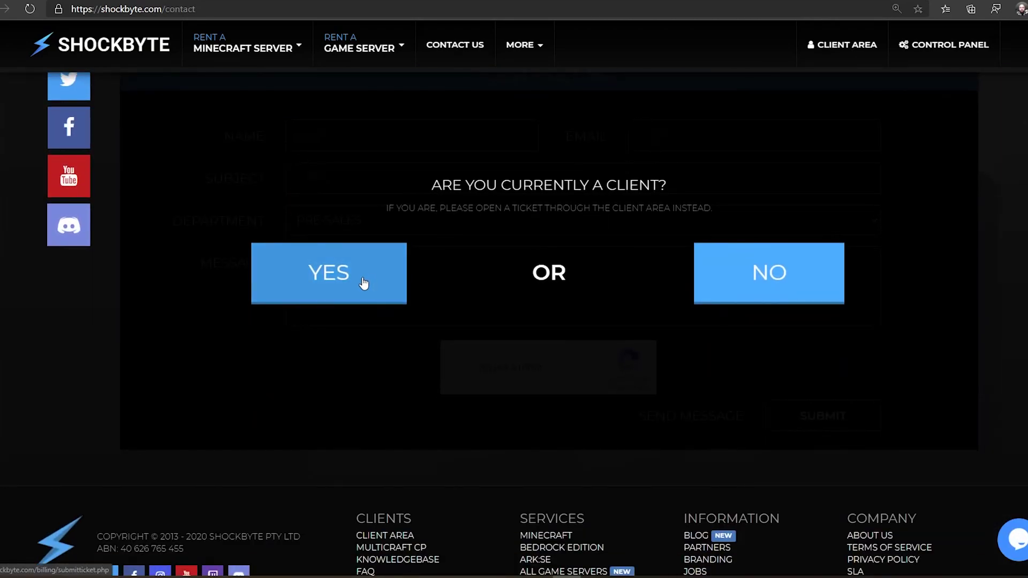
{"action": "left_click", "coordinate": [364, 282]}
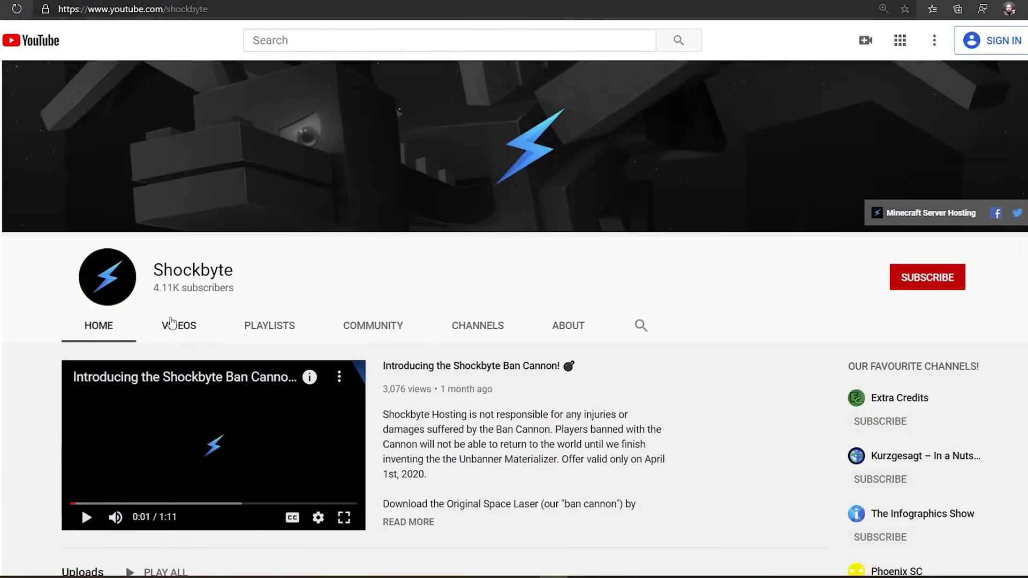
Step: Show the Shockbyte channel's playlists and open ARK Survival Evolved Tutorials in full
{"action": "left_click", "coordinate": [270, 327]}
{"action": "scroll", "coordinate": [361, 261], "scroll_direction": "down", "scroll_amount": 2}
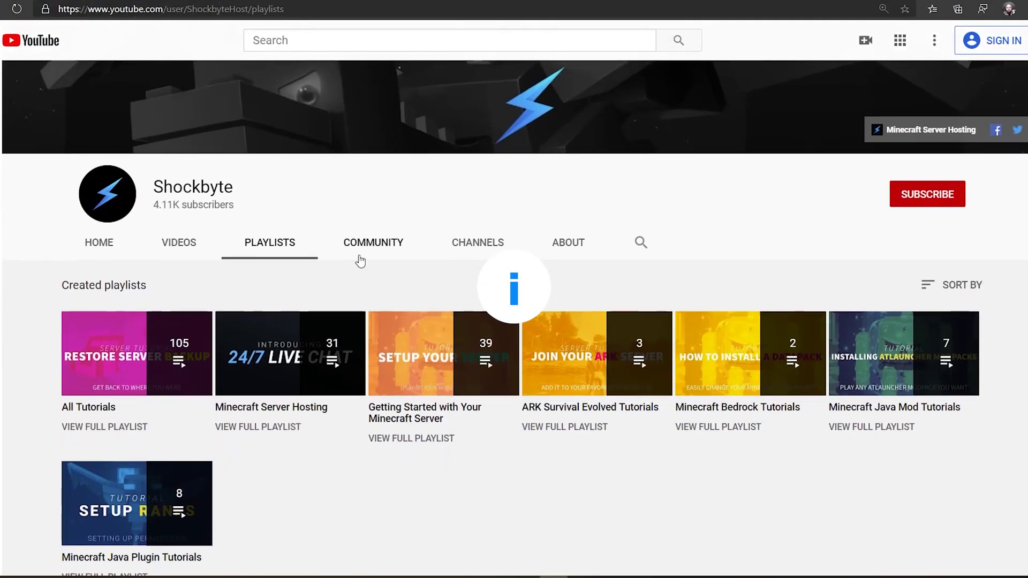
{"action": "scroll", "coordinate": [360, 261], "scroll_direction": "down", "scroll_amount": 2}
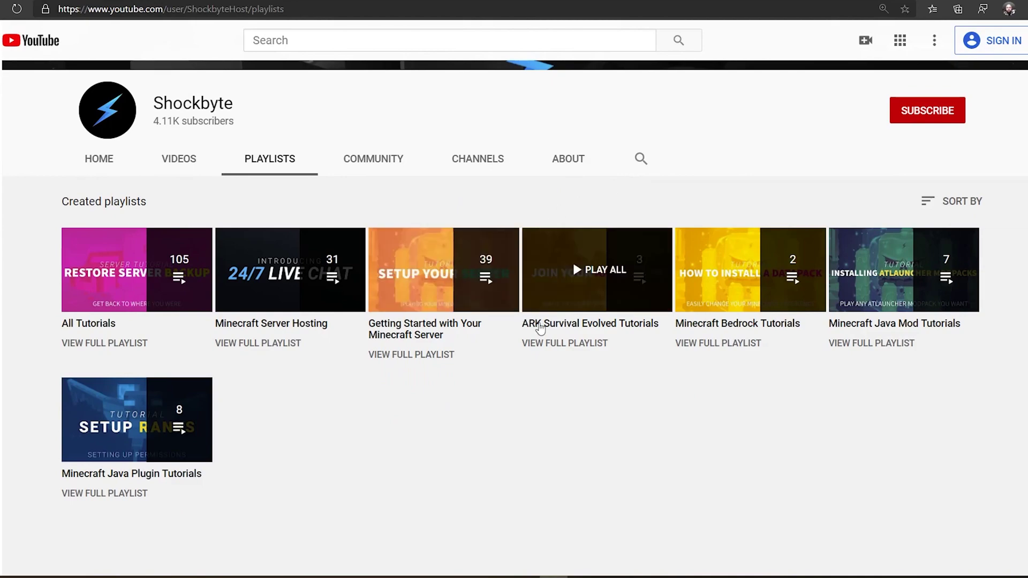
{"action": "left_click", "coordinate": [571, 349]}
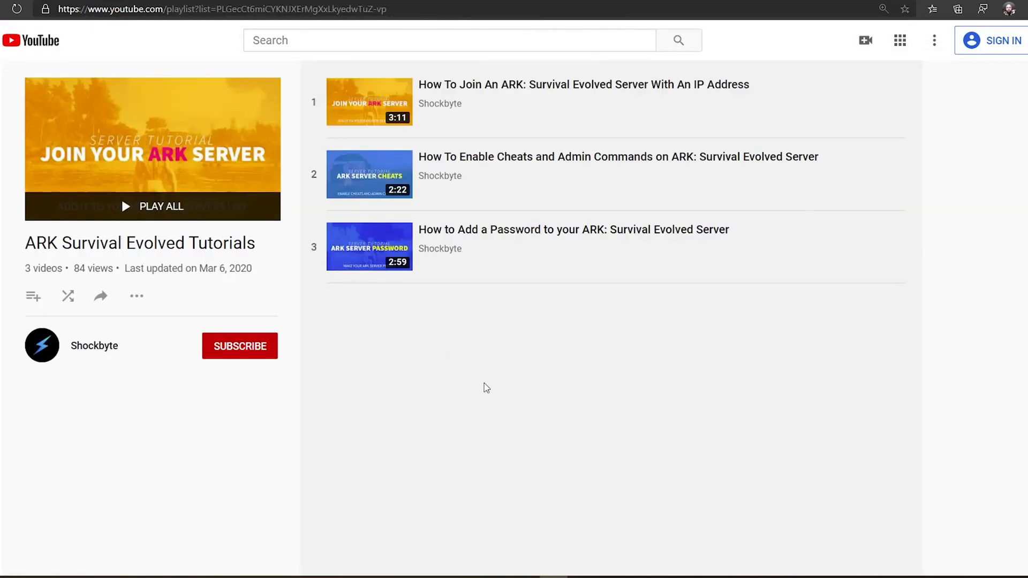